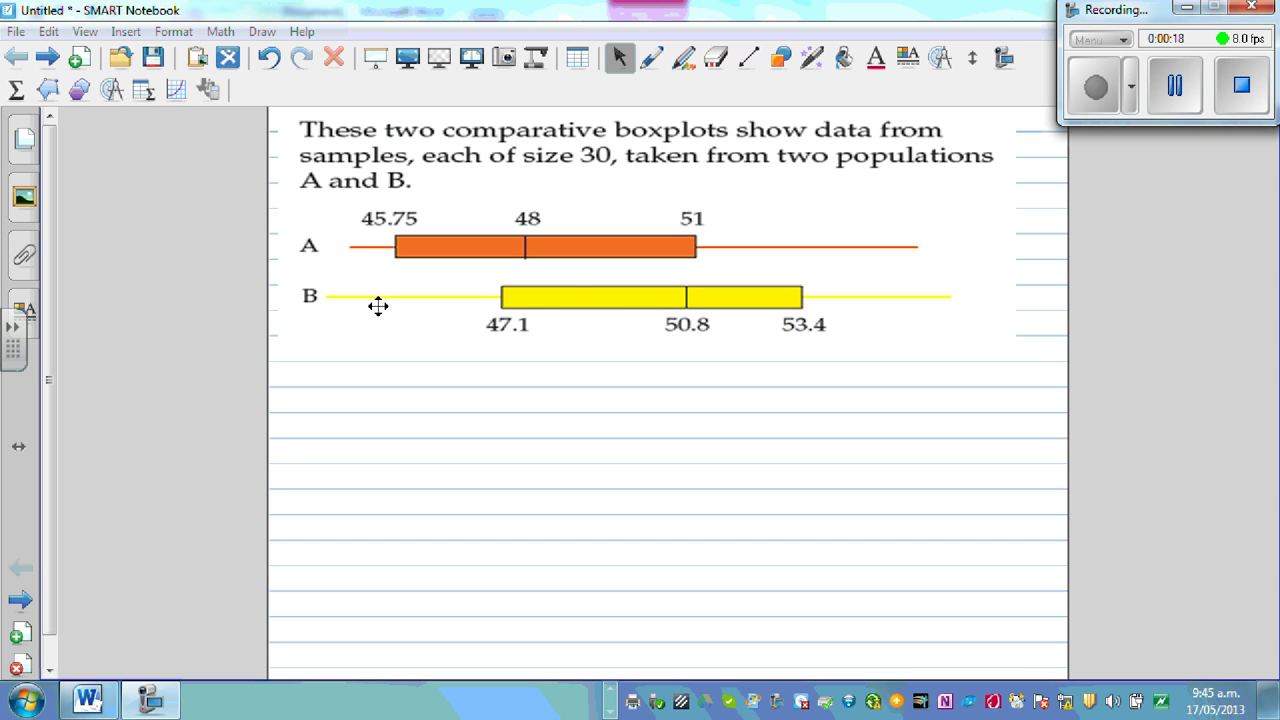
Underline the words 'samples' and 'populations' in the question with the Pen.
{"action": "left_click", "coordinate": [648, 62]}
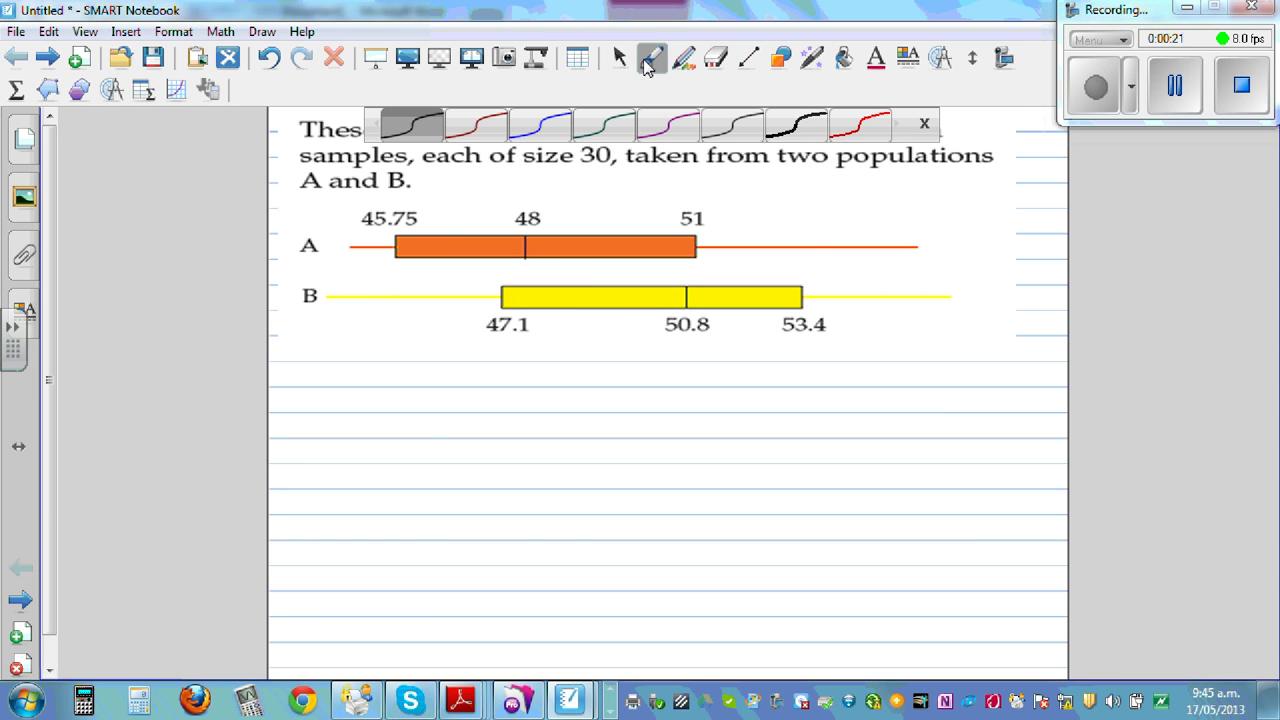
{"action": "left_click", "coordinate": [925, 128]}
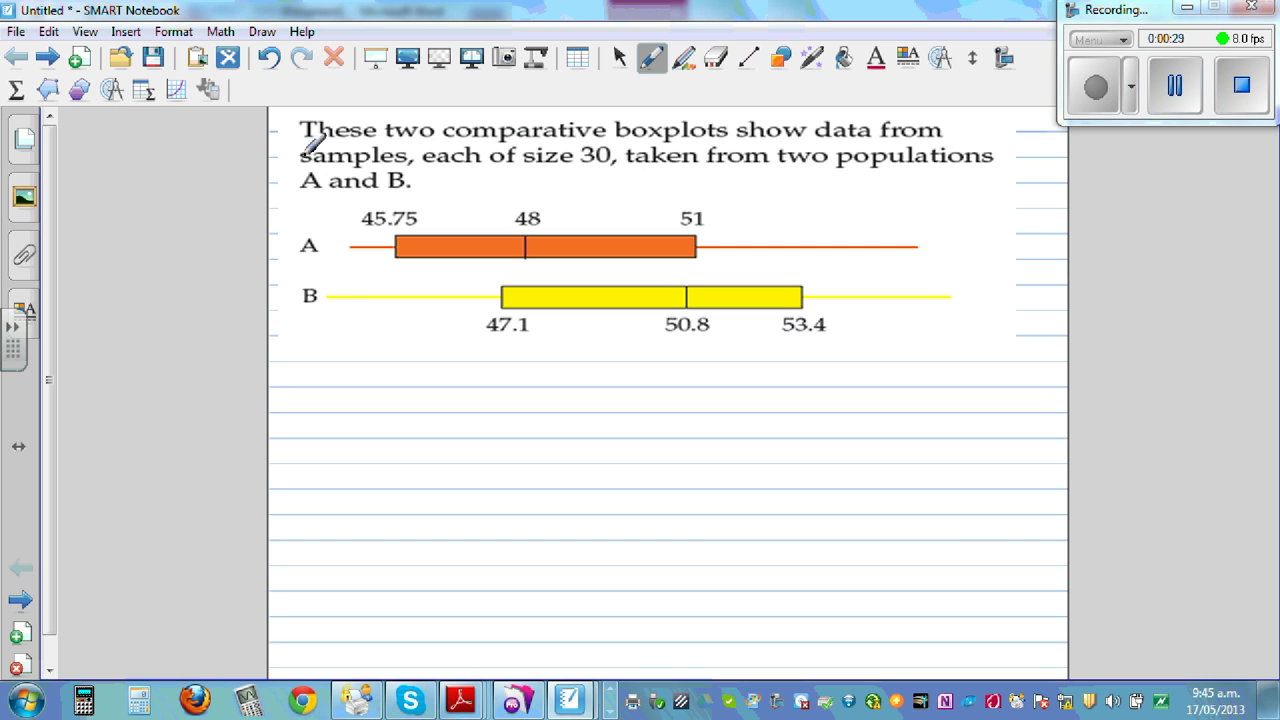
{"action": "left_click_drag", "start_coordinate": [303, 165], "coordinate": [378, 165]}
{"action": "left_click_drag", "start_coordinate": [836, 174], "coordinate": [938, 172]}
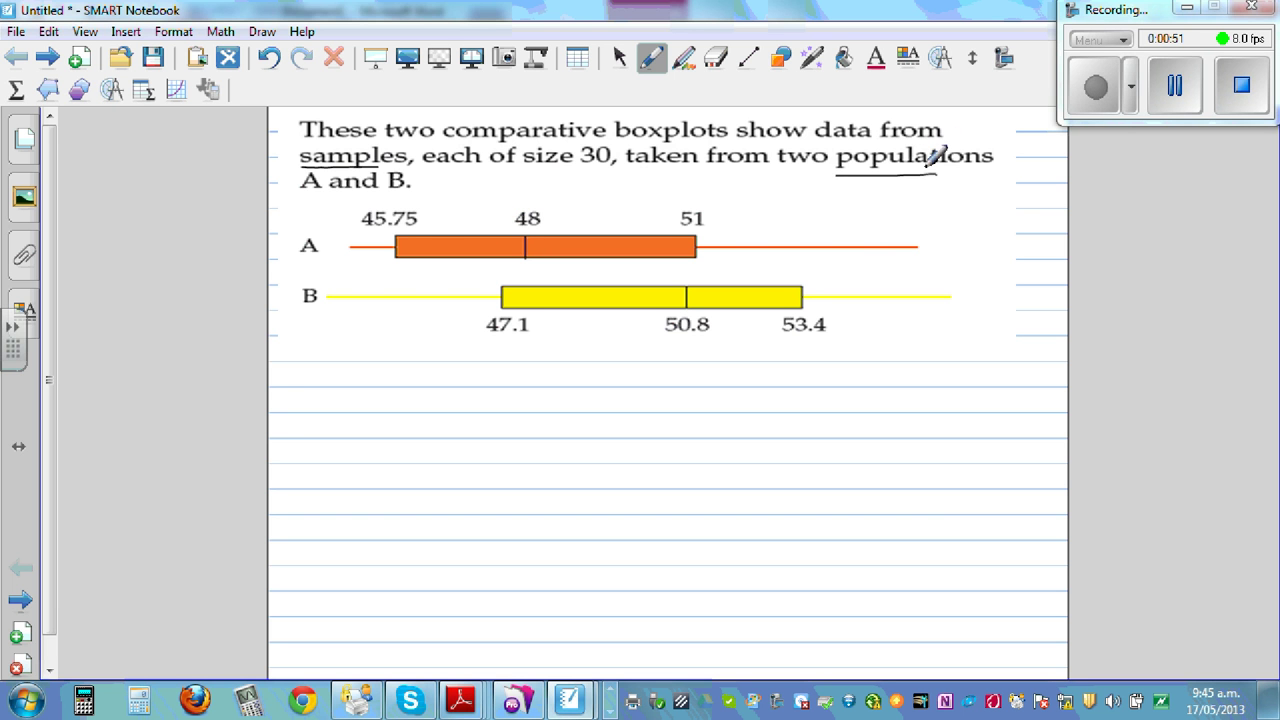
Erase both underlines with the Eraser, then bring back the Pen style choices.
{"action": "left_click", "coordinate": [716, 58]}
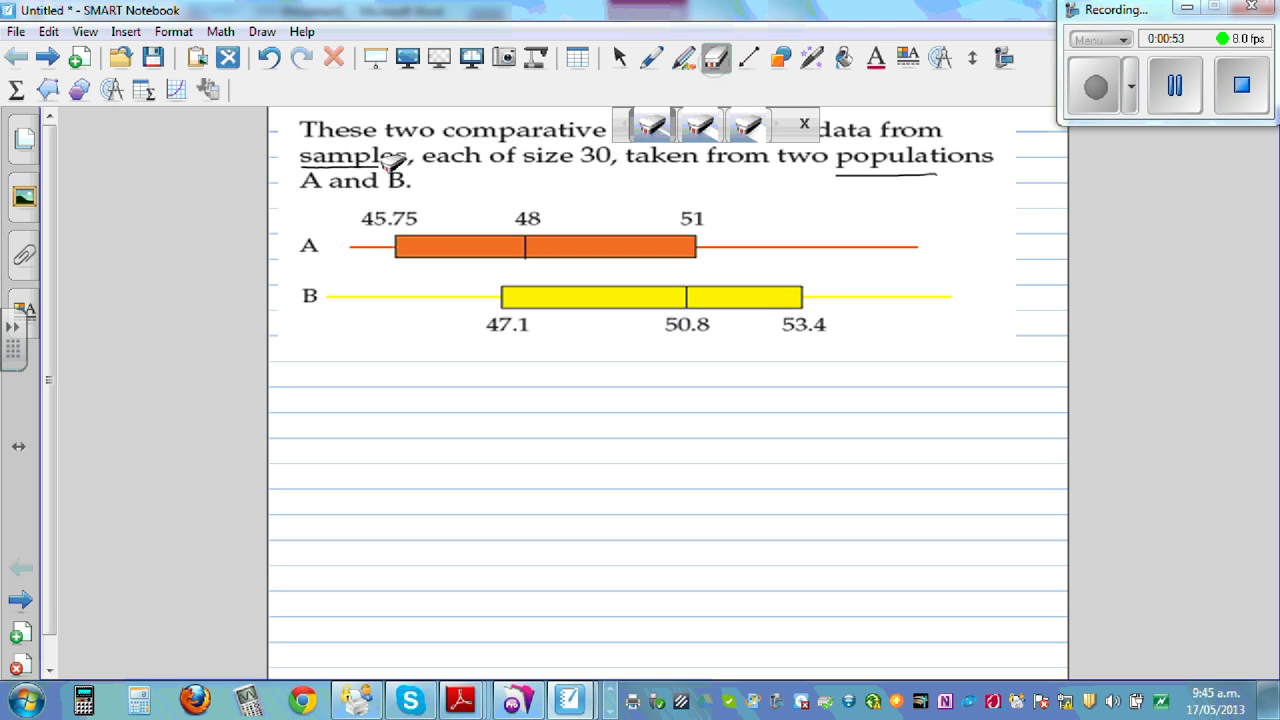
{"action": "left_click_drag", "start_coordinate": [300, 168], "coordinate": [414, 170]}
{"action": "left_click_drag", "start_coordinate": [837, 171], "coordinate": [946, 171]}
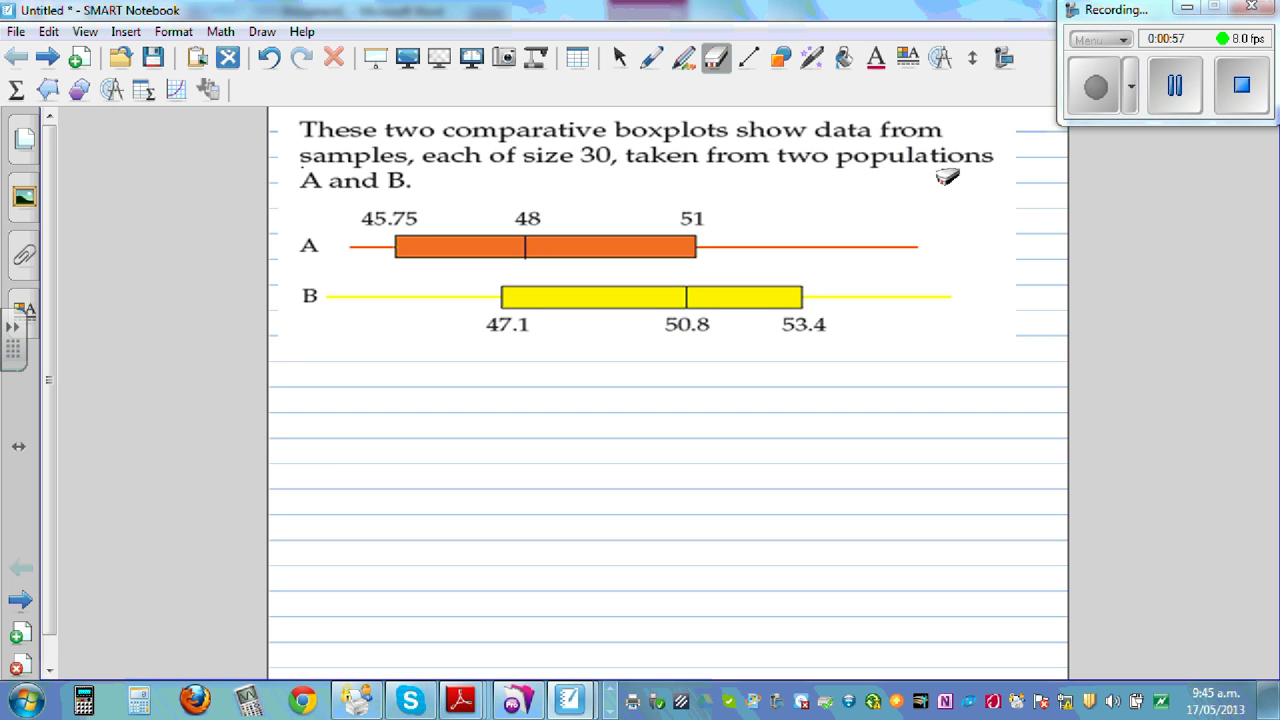
{"action": "left_click", "coordinate": [651, 60]}
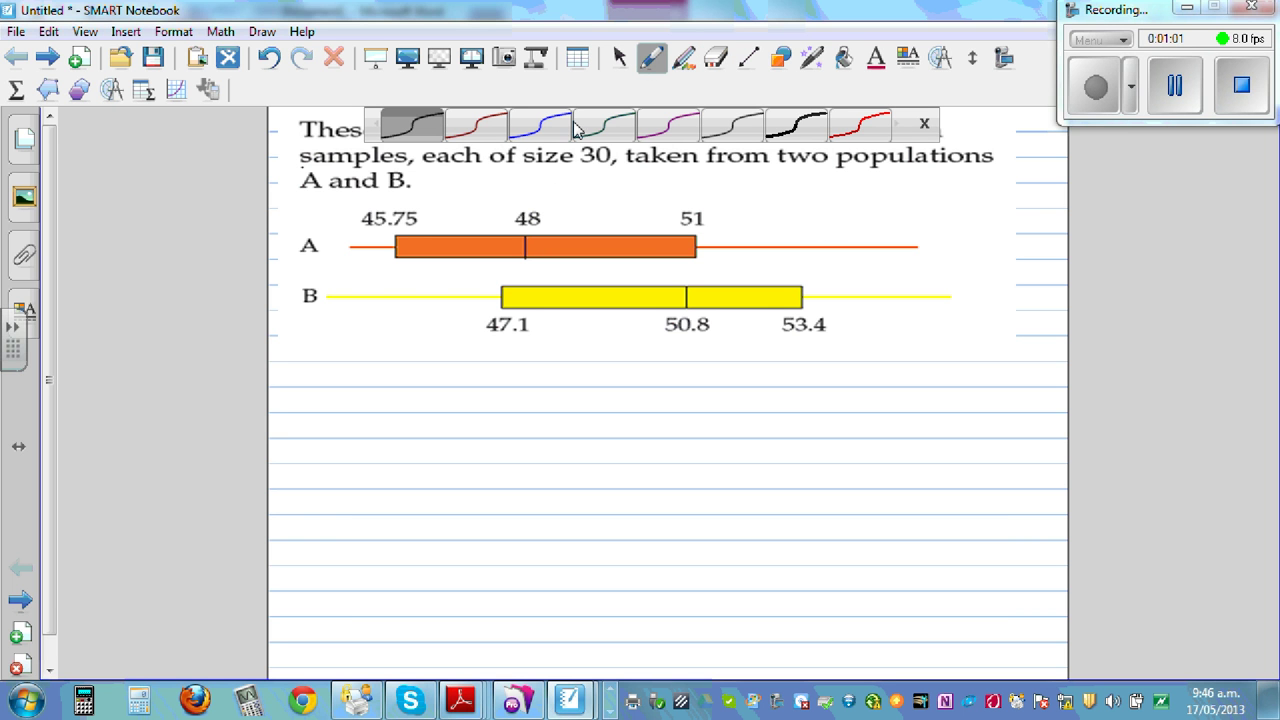
In purple pen, handwrite '① Median Shift (ms)' below the boxplots.
{"action": "left_click", "coordinate": [668, 124]}
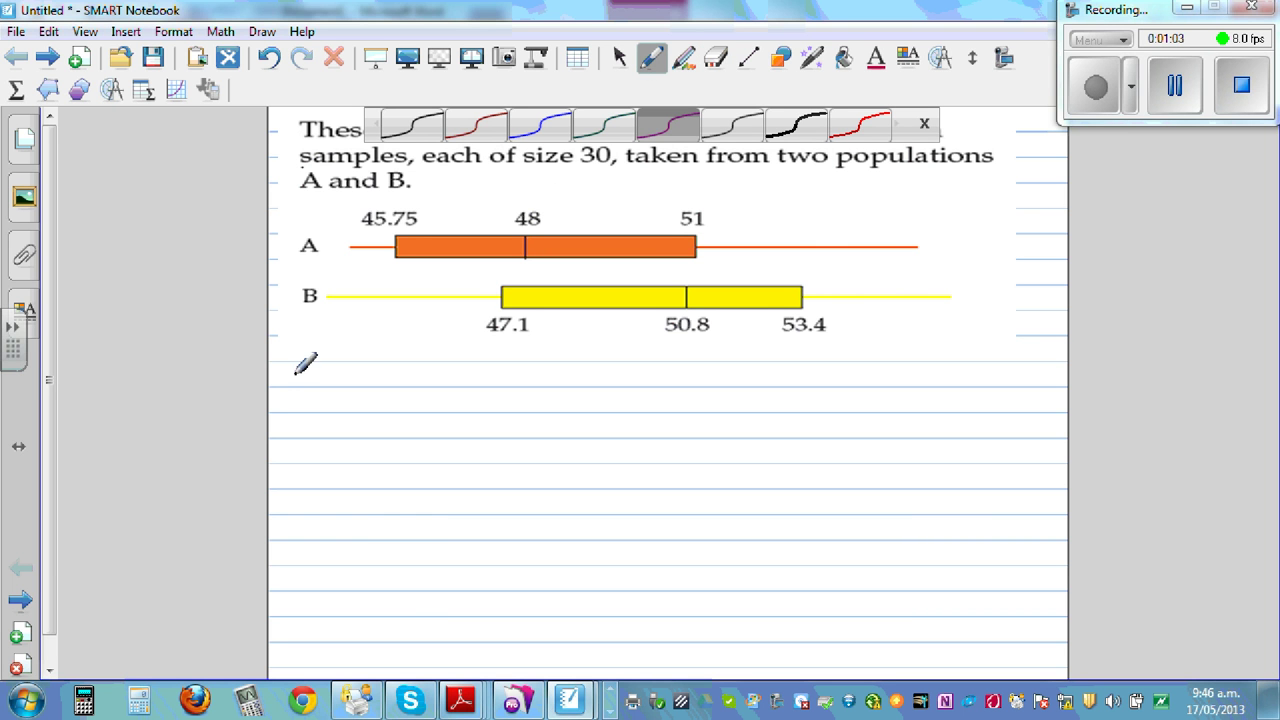
{"action": "left_click_drag", "start_coordinate": [299, 374], "coordinate": [312, 370]}
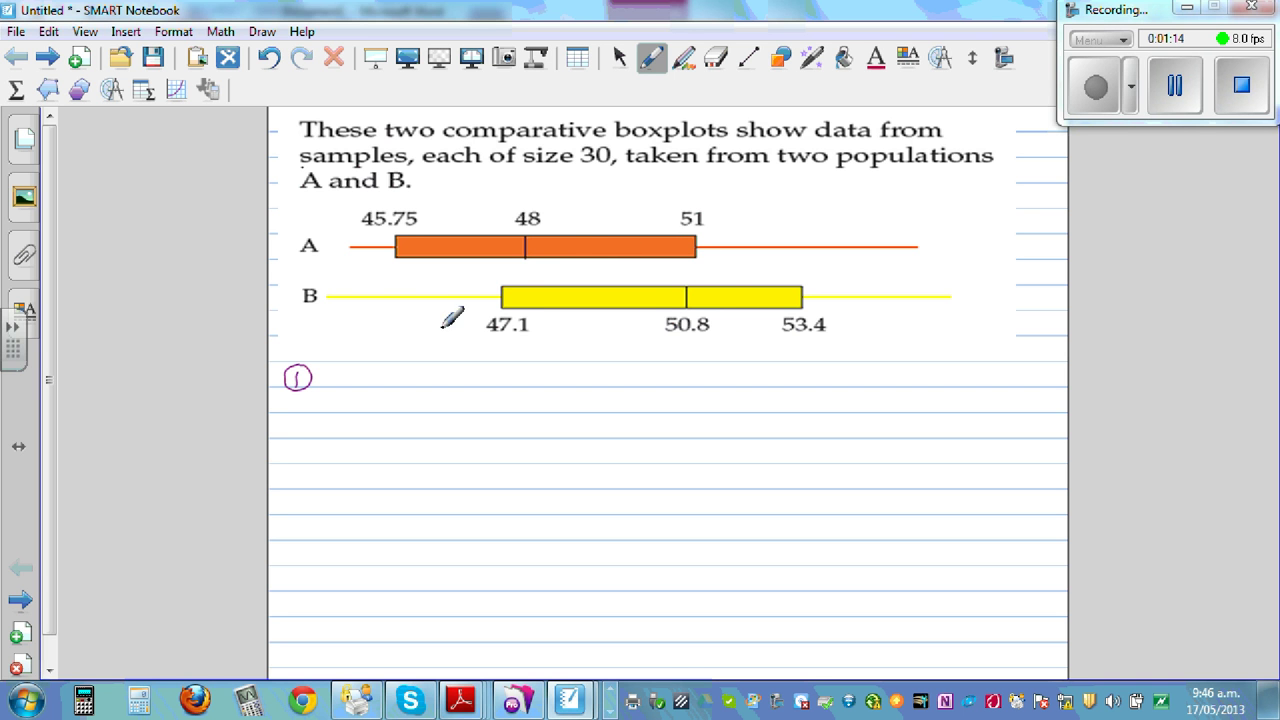
{"action": "mouse_move", "coordinate": [327, 384]}
{"action": "left_mouse_down"}
{"action": "mouse_move", "coordinate": [389, 382]}
{"action": "mouse_move", "coordinate": [408, 350]}
{"action": "mouse_move", "coordinate": [405, 382]}
{"action": "mouse_move", "coordinate": [427, 359]}
{"action": "mouse_move", "coordinate": [446, 374]}
{"action": "mouse_move", "coordinate": [433, 380]}
{"action": "mouse_move", "coordinate": [469, 379]}
{"action": "left_mouse_up"}
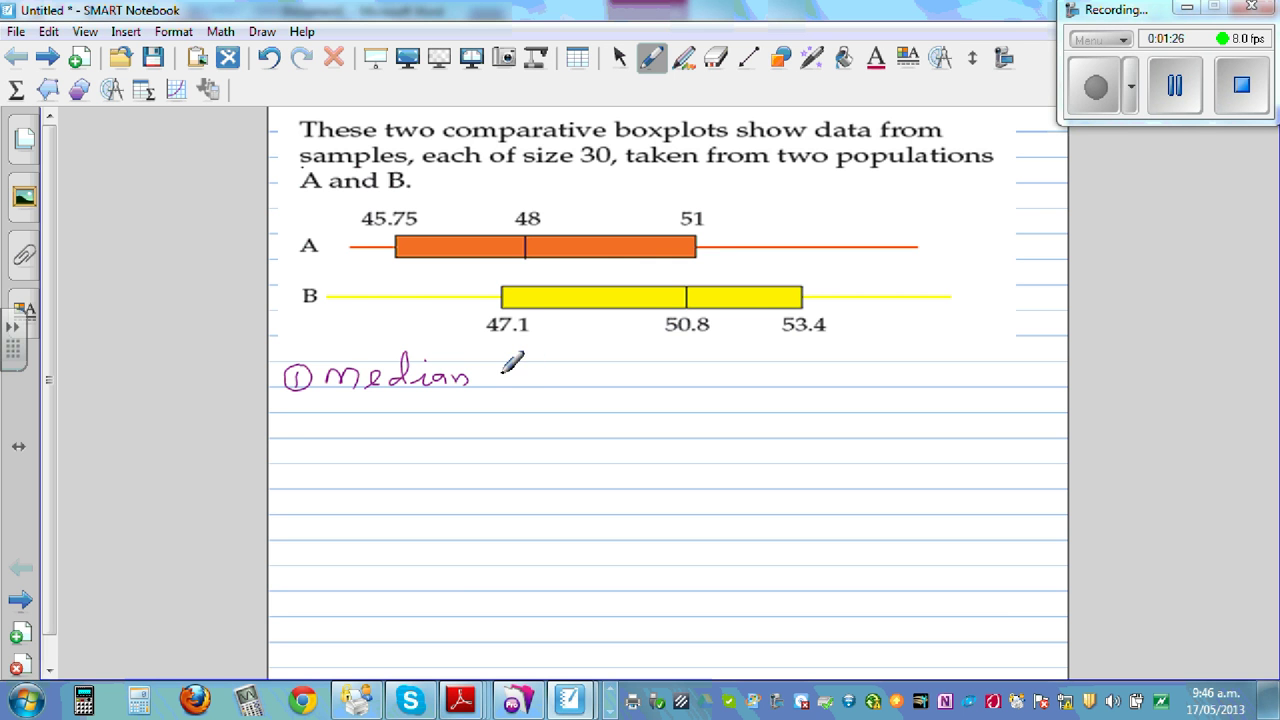
{"action": "mouse_move", "coordinate": [507, 364]}
{"action": "left_mouse_down"}
{"action": "mouse_move", "coordinate": [490, 382]}
{"action": "mouse_move", "coordinate": [536, 383]}
{"action": "left_mouse_up"}
{"action": "mouse_move", "coordinate": [588, 342]}
{"action": "left_mouse_down"}
{"action": "mouse_move", "coordinate": [562, 392]}
{"action": "mouse_move", "coordinate": [560, 374]}
{"action": "mouse_move", "coordinate": [600, 390]}
{"action": "left_mouse_up"}
{"action": "mouse_move", "coordinate": [588, 370]}
{"action": "left_mouse_down"}
{"action": "mouse_move", "coordinate": [635, 369]}
{"action": "mouse_move", "coordinate": [629, 383]}
{"action": "mouse_move", "coordinate": [655, 362]}
{"action": "mouse_move", "coordinate": [653, 384]}
{"action": "mouse_move", "coordinate": [683, 381]}
{"action": "mouse_move", "coordinate": [687, 360]}
{"action": "mouse_move", "coordinate": [690, 384]}
{"action": "mouse_move", "coordinate": [738, 380]}
{"action": "left_mouse_up"}
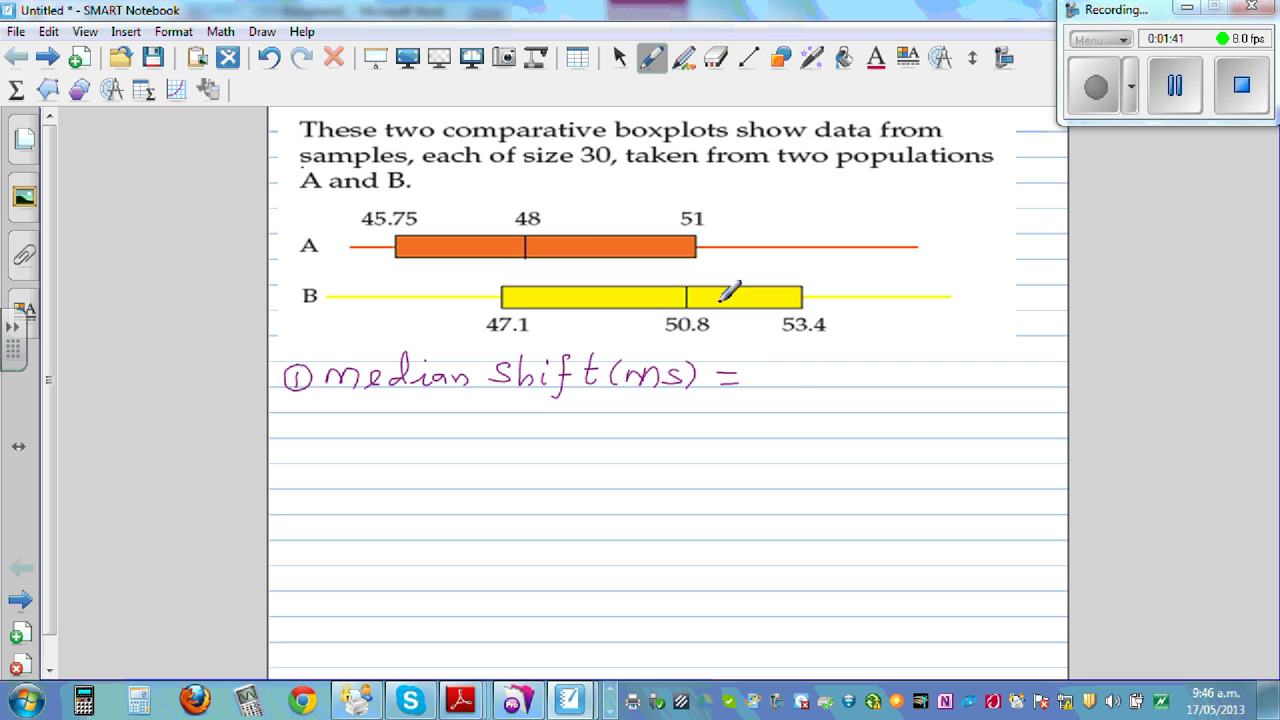
Finish the line with '= 2.8' and begin a circled ② on the next line.
{"action": "mouse_move", "coordinate": [764, 366]}
{"action": "left_mouse_down"}
{"action": "mouse_move", "coordinate": [786, 381]}
{"action": "mouse_move", "coordinate": [820, 364]}
{"action": "left_mouse_up"}
{"action": "left_click", "coordinate": [794, 374]}
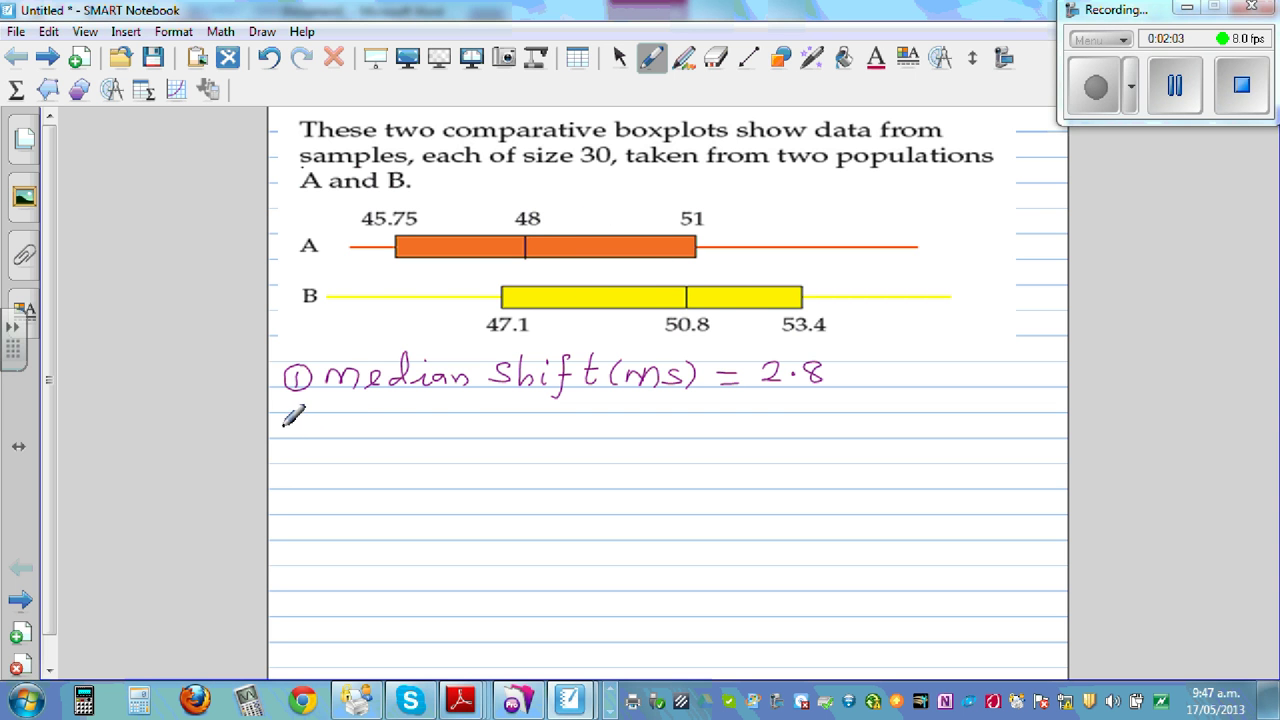
{"action": "left_click_drag", "start_coordinate": [283, 421], "coordinate": [295, 431]}
{"action": "left_click_drag", "start_coordinate": [290, 412], "coordinate": [292, 413]}
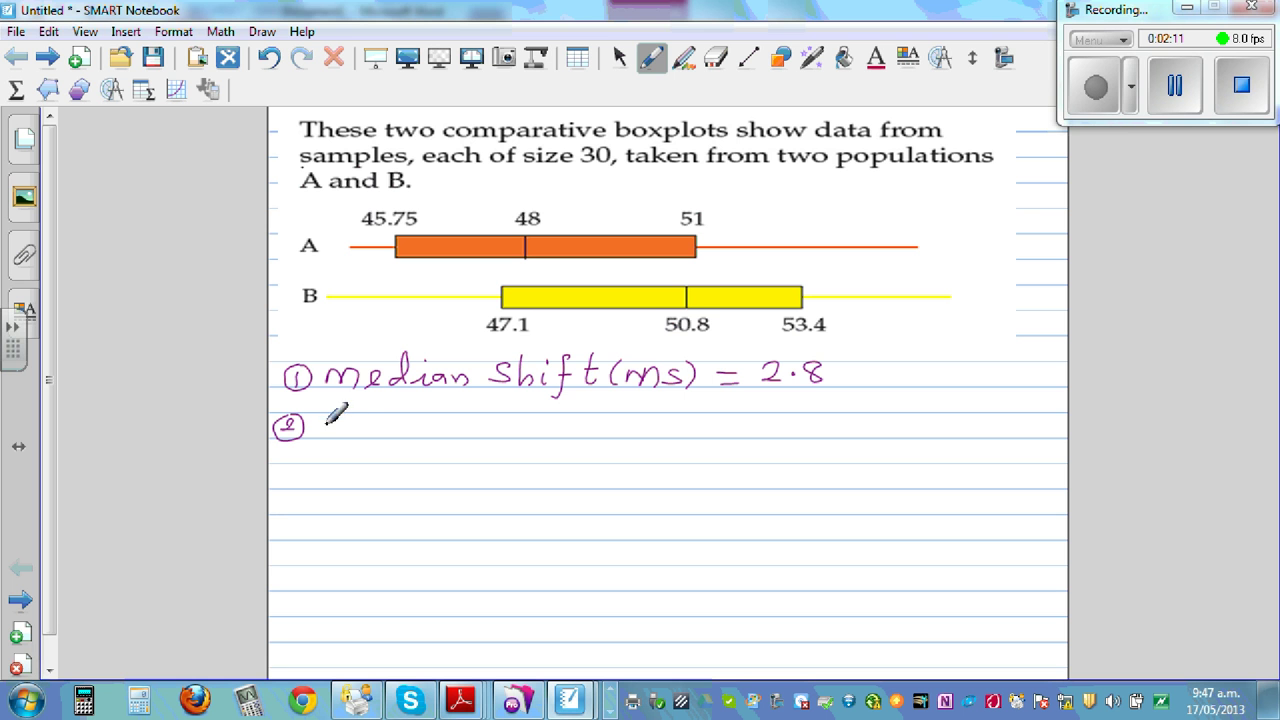
Write 'm_B ≈ UQ_A' on line ② and mark the 47.1–51 overlap span below box A.
{"action": "left_click_drag", "start_coordinate": [327, 431], "coordinate": [365, 432]}
{"action": "mouse_move", "coordinate": [377, 431]}
{"action": "left_mouse_down"}
{"action": "mouse_move", "coordinate": [379, 448]}
{"action": "mouse_move", "coordinate": [446, 429]}
{"action": "left_mouse_up"}
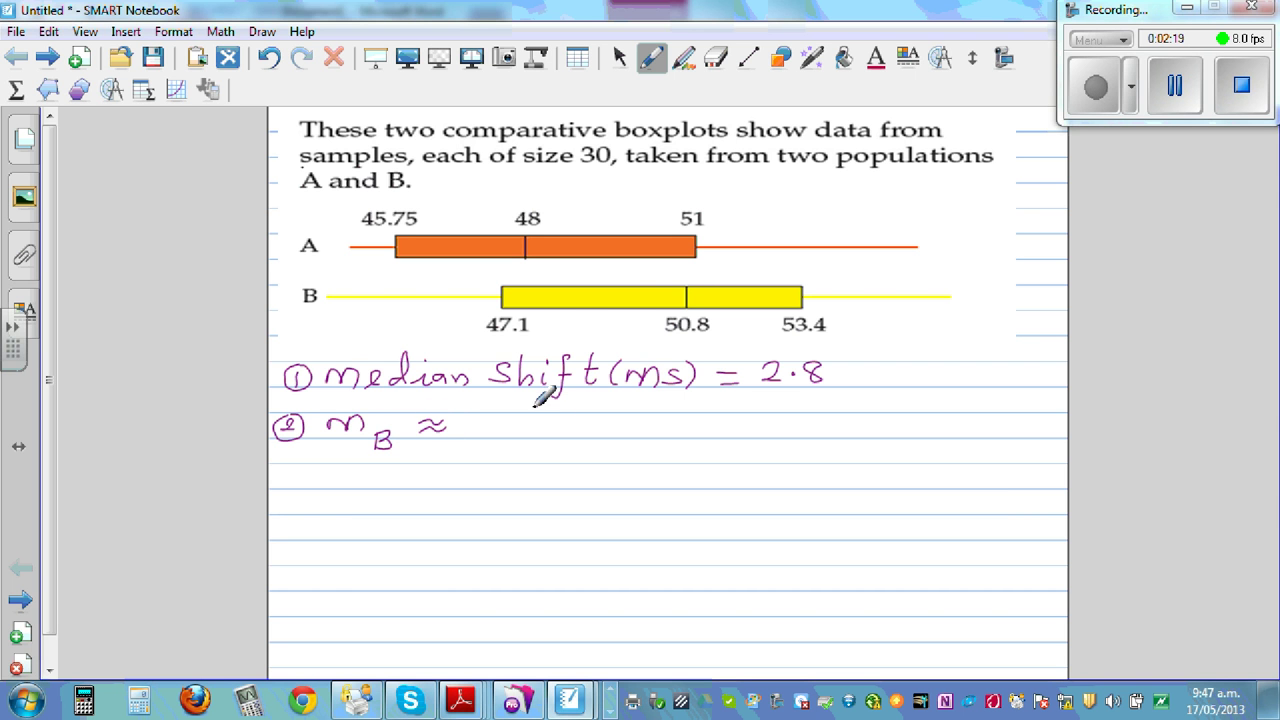
{"action": "left_click_drag", "start_coordinate": [687, 288], "coordinate": [688, 304]}
{"action": "mouse_move", "coordinate": [476, 413]}
{"action": "left_mouse_down"}
{"action": "mouse_move", "coordinate": [512, 409]}
{"action": "mouse_move", "coordinate": [506, 437]}
{"action": "mouse_move", "coordinate": [541, 439]}
{"action": "left_mouse_up"}
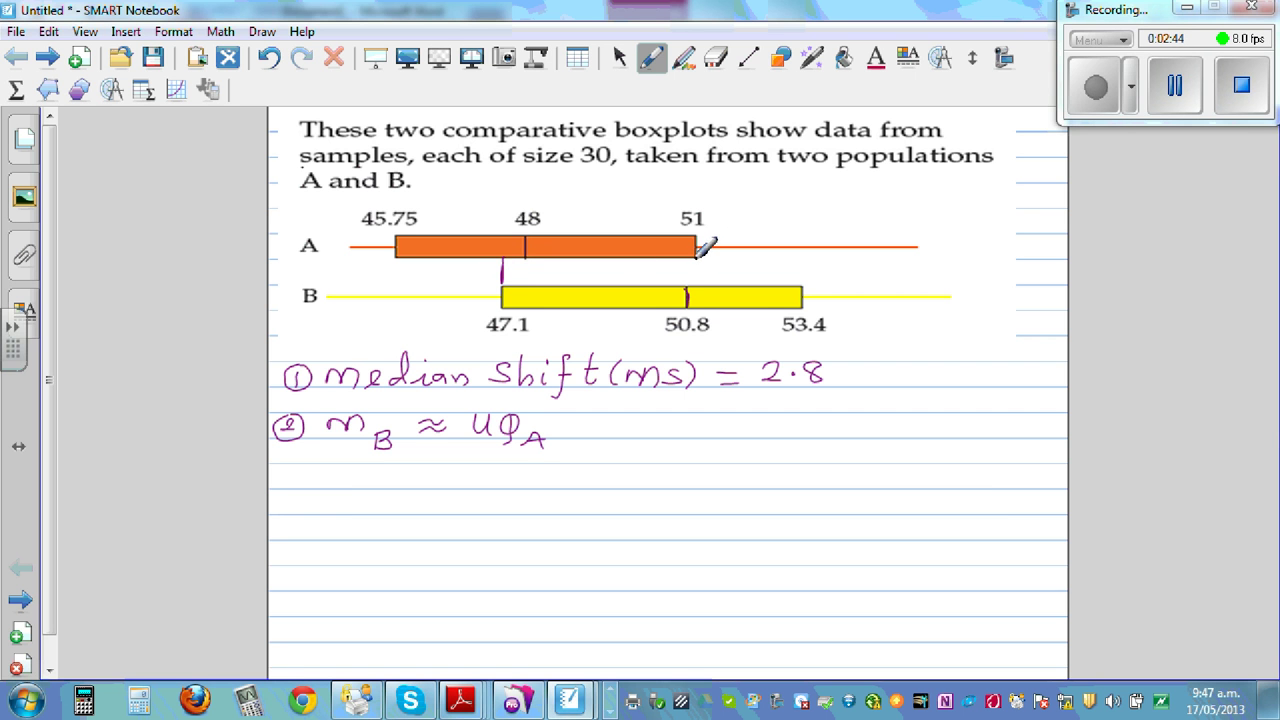
{"action": "left_click_drag", "start_coordinate": [696, 258], "coordinate": [696, 285]}
{"action": "left_click_drag", "start_coordinate": [504, 270], "coordinate": [628, 272]}
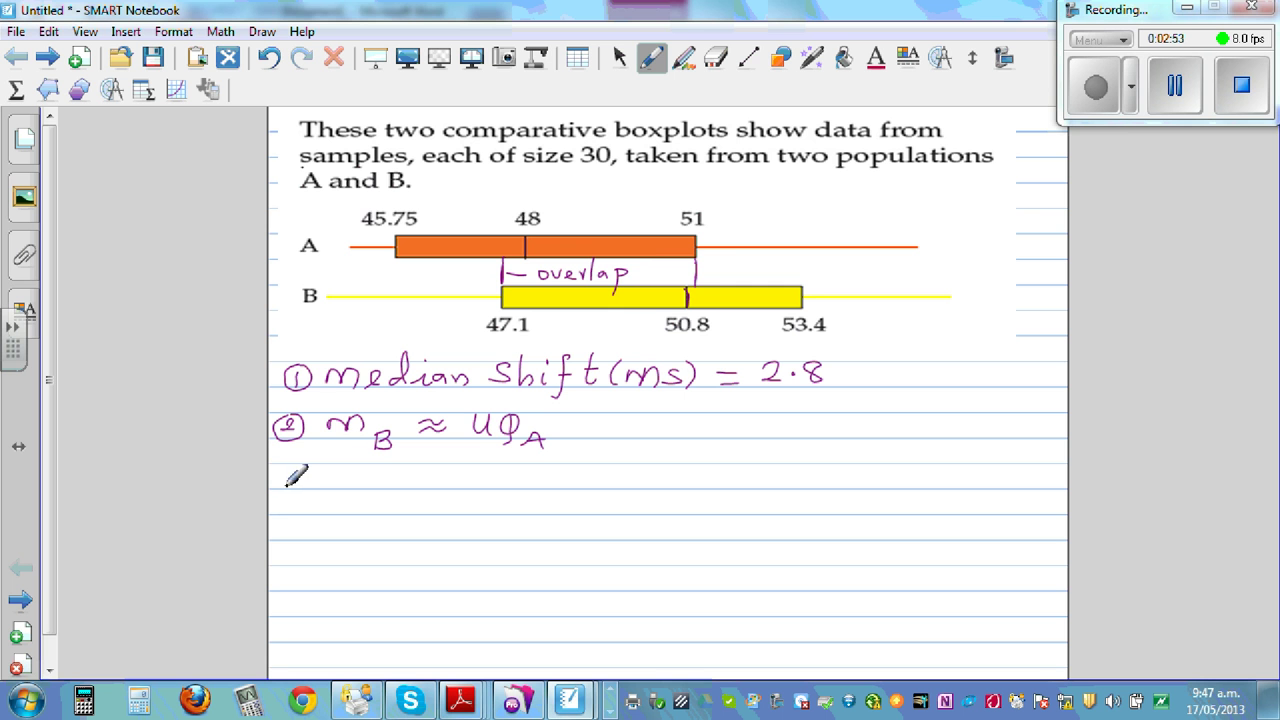
Handwrite a circled ③ and 'Overlap = 51 − 47.1' on the next line.
{"action": "mouse_move", "coordinate": [292, 474]}
{"action": "left_mouse_down"}
{"action": "mouse_move", "coordinate": [294, 486]}
{"action": "mouse_move", "coordinate": [290, 471]}
{"action": "mouse_move", "coordinate": [356, 484]}
{"action": "mouse_move", "coordinate": [408, 460]}
{"action": "mouse_move", "coordinate": [424, 508]}
{"action": "mouse_move", "coordinate": [445, 474]}
{"action": "mouse_move", "coordinate": [488, 486]}
{"action": "left_mouse_up"}
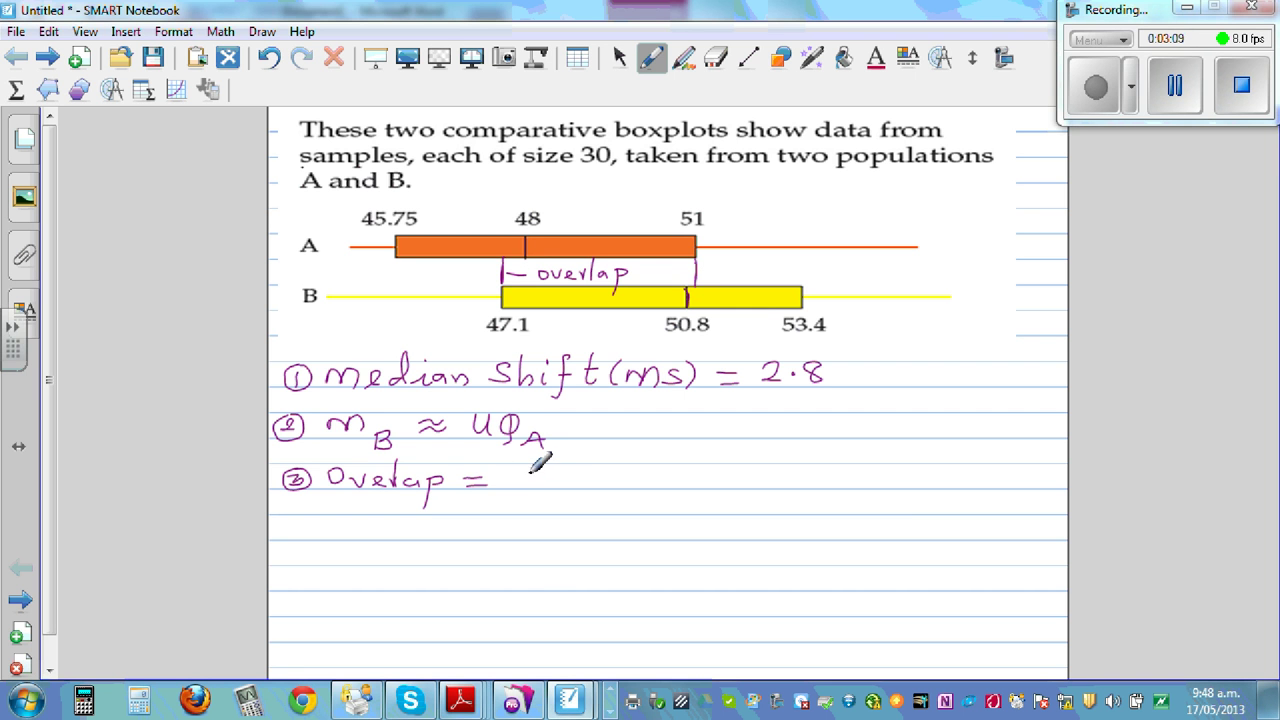
{"action": "mouse_move", "coordinate": [544, 467]}
{"action": "left_mouse_down"}
{"action": "mouse_move", "coordinate": [528, 481]}
{"action": "mouse_move", "coordinate": [648, 476]}
{"action": "mouse_move", "coordinate": [636, 486]}
{"action": "mouse_move", "coordinate": [666, 470]}
{"action": "mouse_move", "coordinate": [657, 485]}
{"action": "mouse_move", "coordinate": [778, 472]}
{"action": "mouse_move", "coordinate": [779, 484]}
{"action": "left_mouse_up"}
{"action": "left_click", "coordinate": [682, 479]}
Start entering 51 − 47.1 in the Casio RUN-MAT screen, then clear the mistaken entry.
{"action": "left_click", "coordinate": [85, 702]}
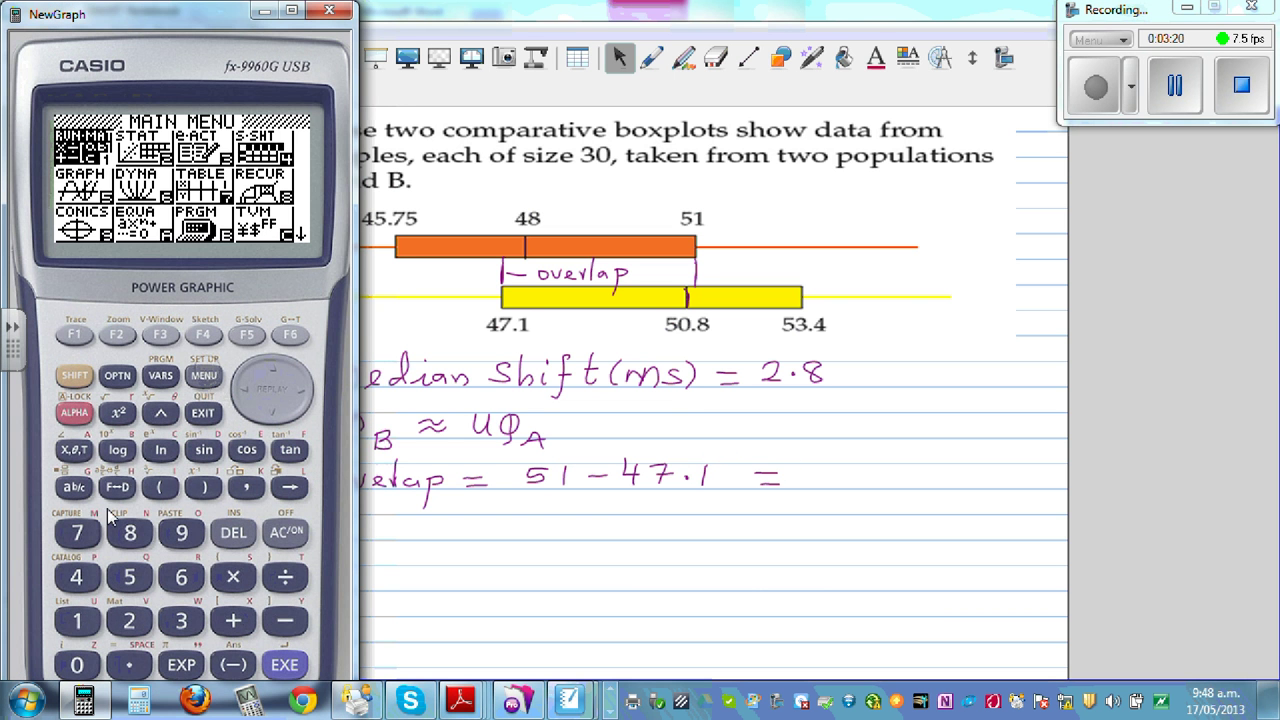
{"action": "left_click", "coordinate": [77, 621]}
{"action": "left_click", "coordinate": [132, 577]}
{"action": "left_click", "coordinate": [77, 621]}
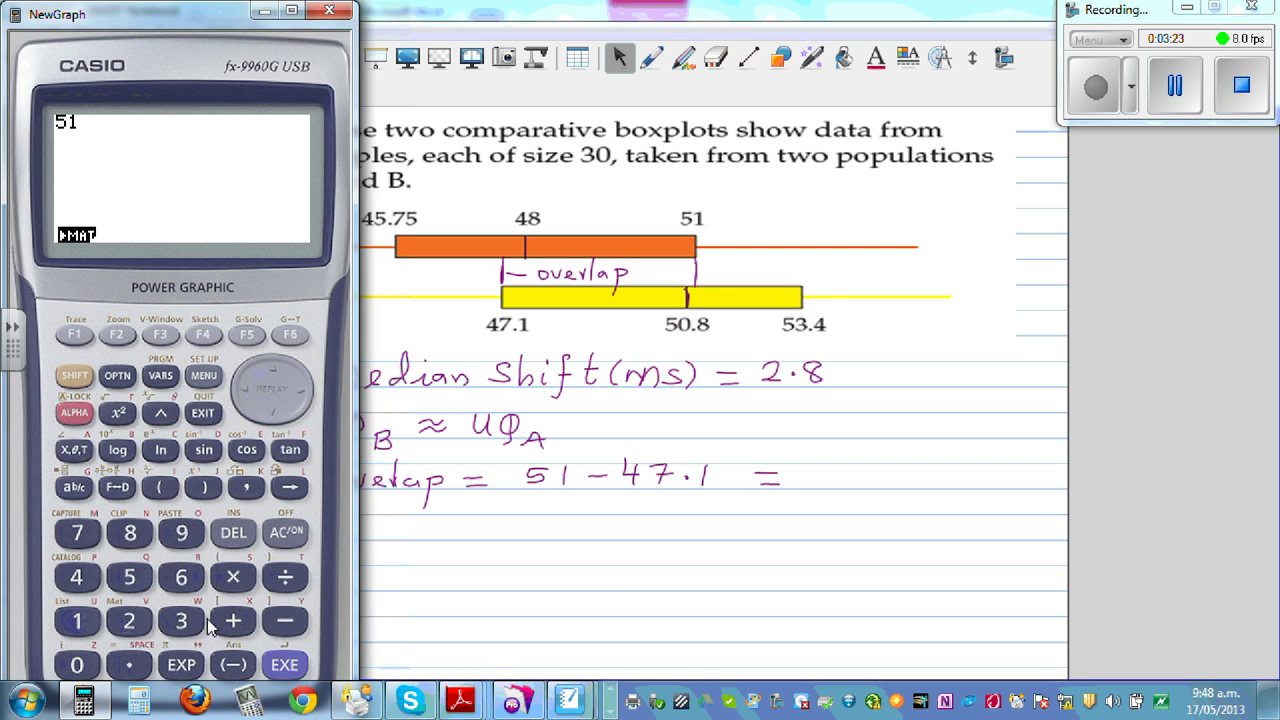
{"action": "left_click", "coordinate": [287, 621]}
{"action": "left_click", "coordinate": [76, 578]}
Re-enter 51 − 47.1, evaluate it to 3.9, and return to SMART Notebook.
{"action": "left_click", "coordinate": [76, 578]}
{"action": "left_click", "coordinate": [130, 665]}
{"action": "left_click", "coordinate": [78, 622]}
{"action": "left_click", "coordinate": [284, 537]}
{"action": "left_click", "coordinate": [128, 578]}
{"action": "left_click", "coordinate": [79, 622]}
{"action": "left_click", "coordinate": [285, 622]}
{"action": "left_click", "coordinate": [76, 578]}
{"action": "left_click", "coordinate": [77, 533]}
{"action": "left_click", "coordinate": [131, 665]}
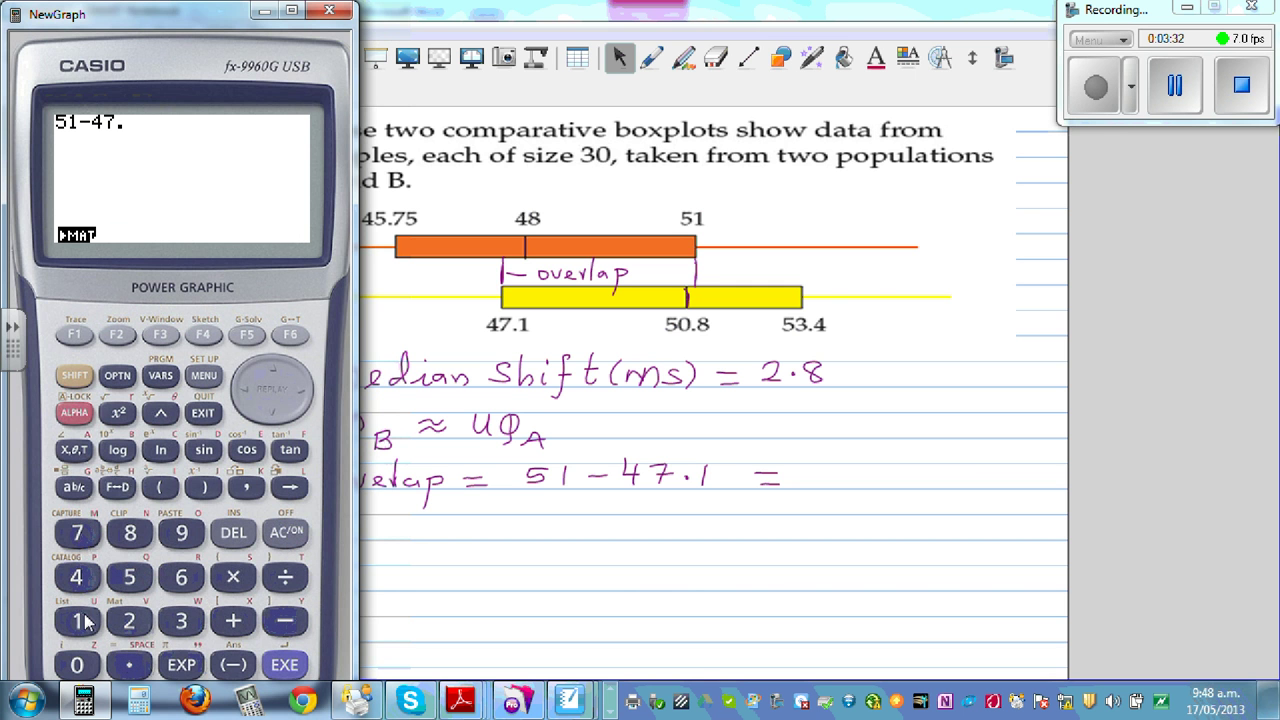
{"action": "left_click", "coordinate": [292, 667]}
{"action": "left_click", "coordinate": [651, 58]}
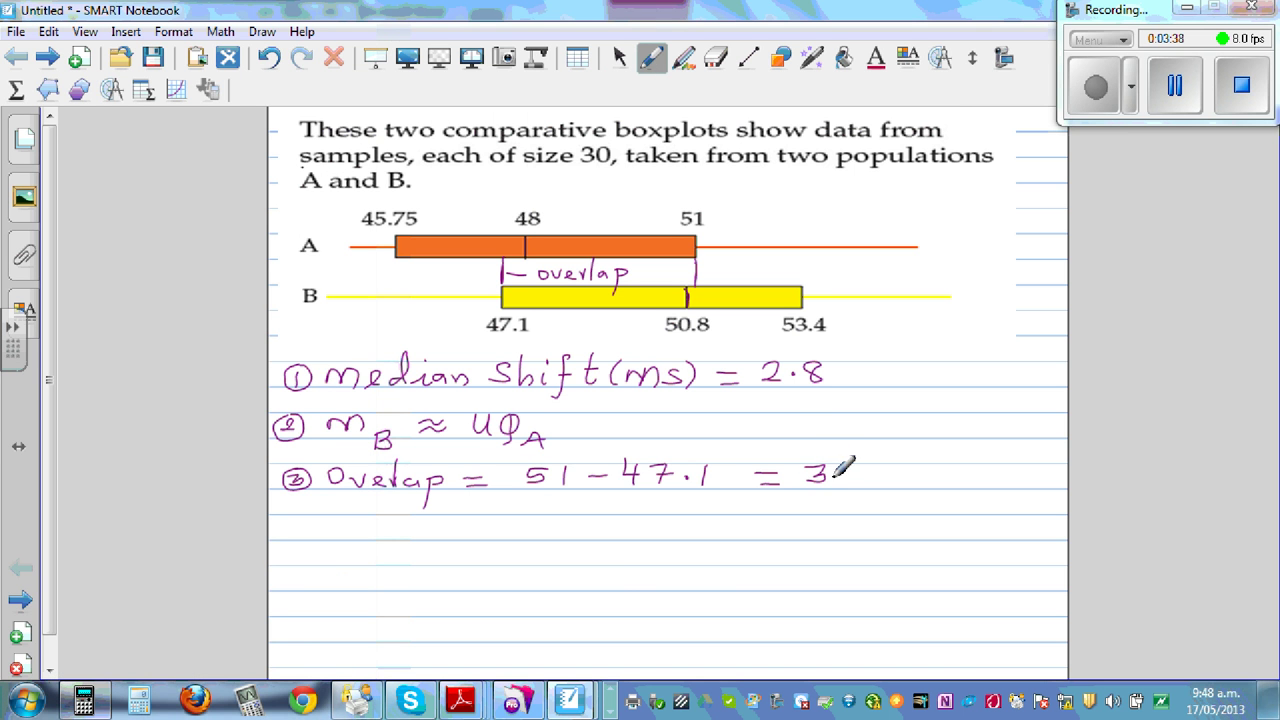
Make the overlap 3.9, mark box ends at 45.75 and 53.4, and write '④ Overall visible spread = 53.4'.
{"action": "left_click_drag", "start_coordinate": [852, 464], "coordinate": [853, 485]}
{"action": "mouse_move", "coordinate": [300, 505]}
{"action": "left_mouse_down"}
{"action": "mouse_move", "coordinate": [370, 517]}
{"action": "mouse_move", "coordinate": [340, 518]}
{"action": "mouse_move", "coordinate": [340, 538]}
{"action": "mouse_move", "coordinate": [365, 520]}
{"action": "mouse_move", "coordinate": [392, 536]}
{"action": "mouse_move", "coordinate": [436, 515]}
{"action": "mouse_move", "coordinate": [437, 540]}
{"action": "mouse_move", "coordinate": [493, 527]}
{"action": "mouse_move", "coordinate": [519, 538]}
{"action": "mouse_move", "coordinate": [528, 514]}
{"action": "mouse_move", "coordinate": [550, 516]}
{"action": "mouse_move", "coordinate": [536, 520]}
{"action": "mouse_move", "coordinate": [538, 508]}
{"action": "mouse_move", "coordinate": [545, 530]}
{"action": "mouse_move", "coordinate": [620, 529]}
{"action": "mouse_move", "coordinate": [601, 570]}
{"action": "mouse_move", "coordinate": [619, 532]}
{"action": "mouse_move", "coordinate": [647, 522]}
{"action": "mouse_move", "coordinate": [650, 539]}
{"action": "mouse_move", "coordinate": [664, 524]}
{"action": "mouse_move", "coordinate": [684, 540]}
{"action": "mouse_move", "coordinate": [705, 511]}
{"action": "mouse_move", "coordinate": [712, 530]}
{"action": "mouse_move", "coordinate": [746, 535]}
{"action": "left_mouse_up"}
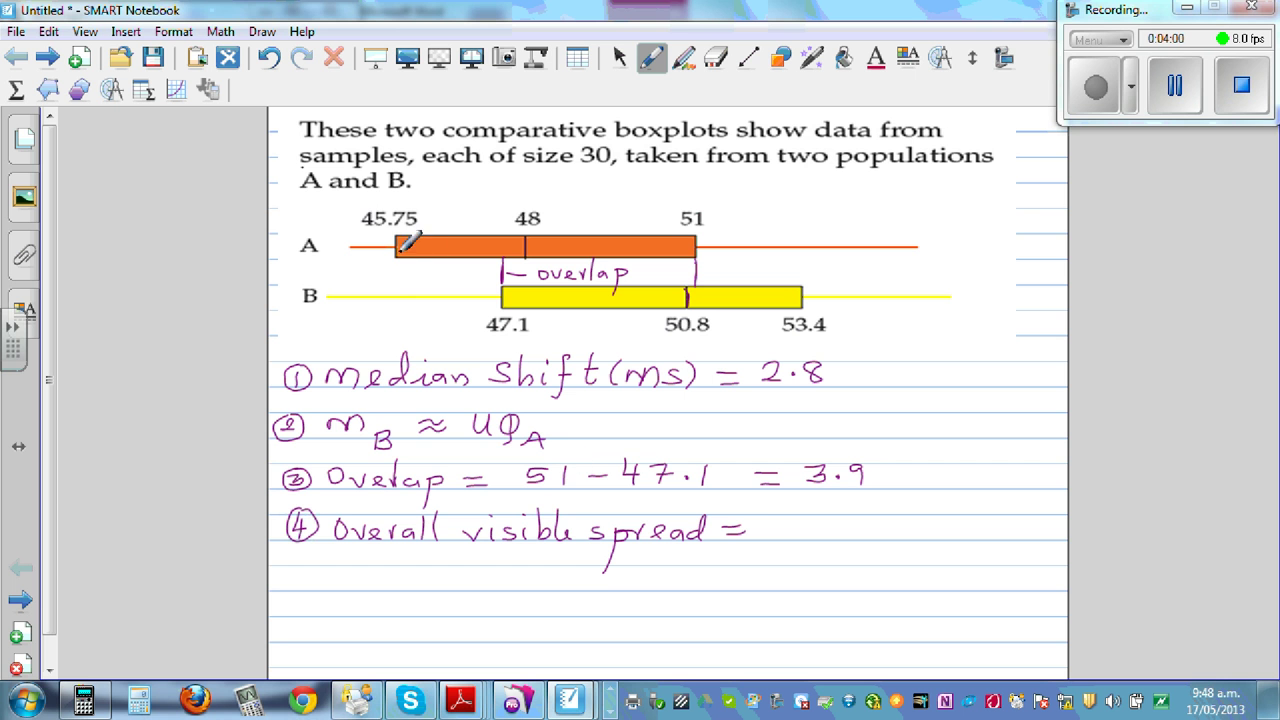
{"action": "left_click_drag", "start_coordinate": [398, 236], "coordinate": [394, 295]}
{"action": "left_click_drag", "start_coordinate": [800, 268], "coordinate": [800, 302]}
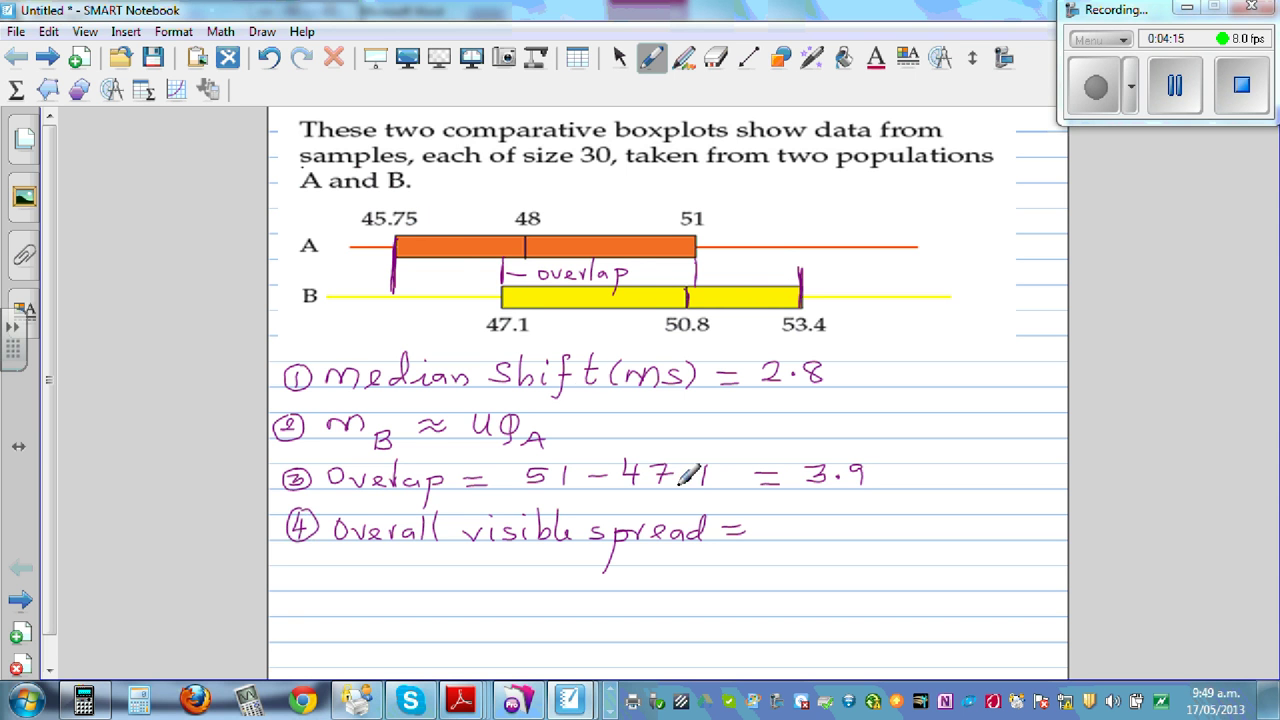
{"action": "mouse_move", "coordinate": [775, 520]}
{"action": "left_mouse_down"}
{"action": "mouse_move", "coordinate": [812, 531]}
{"action": "mouse_move", "coordinate": [862, 516]}
{"action": "mouse_move", "coordinate": [901, 532]}
{"action": "mouse_move", "coordinate": [934, 514]}
{"action": "mouse_move", "coordinate": [927, 528]}
{"action": "mouse_move", "coordinate": [945, 517]}
{"action": "mouse_move", "coordinate": [962, 529]}
{"action": "mouse_move", "coordinate": [941, 517]}
{"action": "mouse_move", "coordinate": [963, 514]}
{"action": "mouse_move", "coordinate": [1020, 514]}
{"action": "left_mouse_up"}
Finish writing 45.75 on the page, then clear the Casio and enter 53.4.
{"action": "left_click", "coordinate": [969, 528]}
{"action": "left_click", "coordinate": [84, 700]}
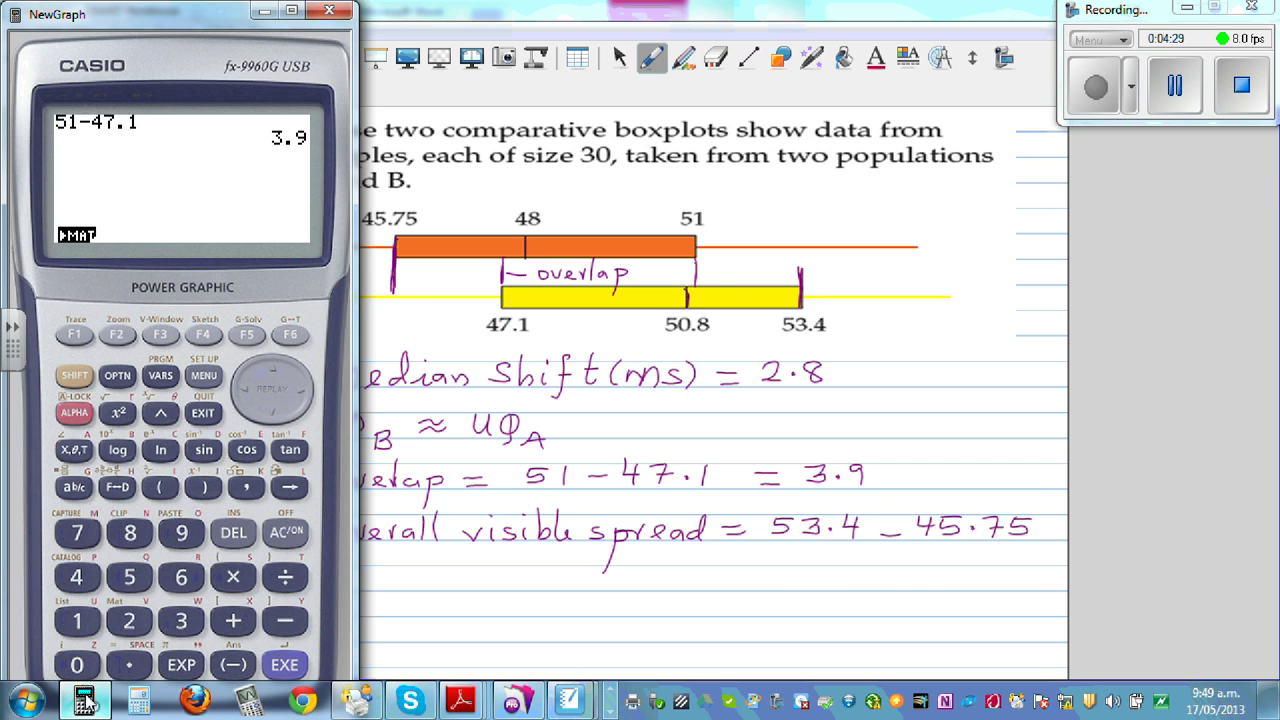
{"action": "left_click", "coordinate": [284, 533]}
{"action": "left_click", "coordinate": [128, 588]}
{"action": "left_click", "coordinate": [181, 621]}
{"action": "left_click", "coordinate": [84, 588]}
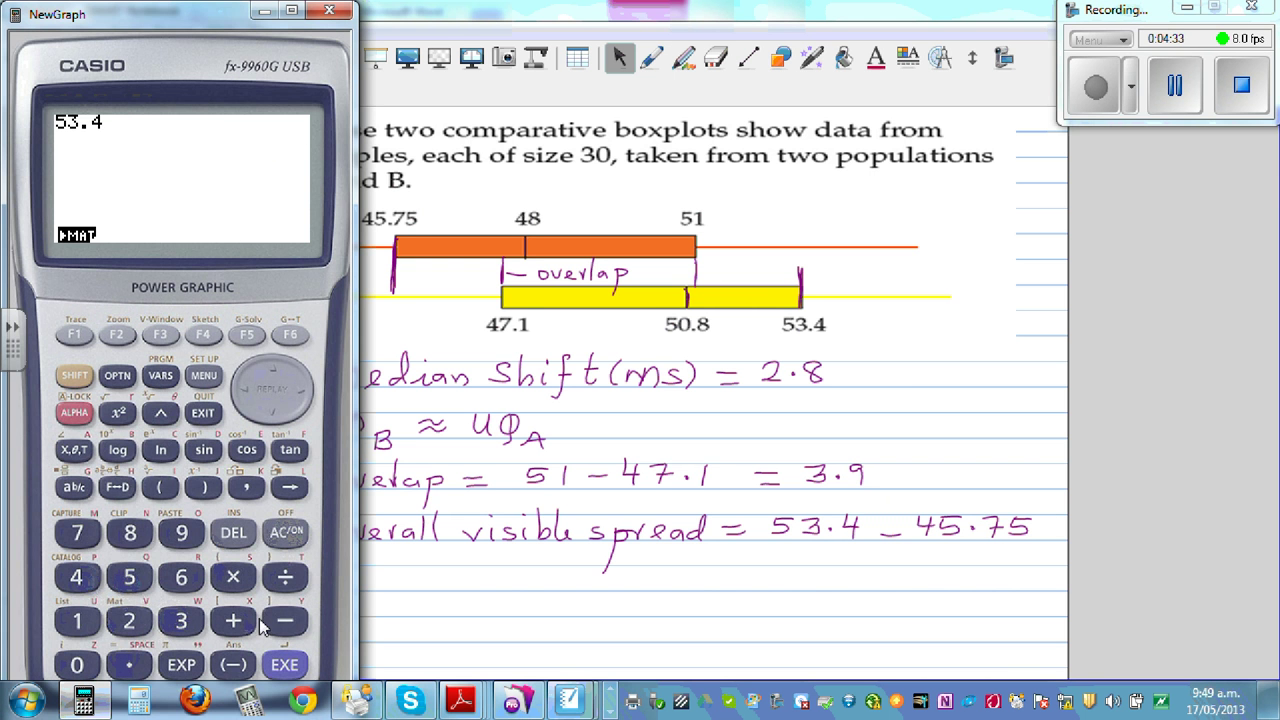
Subtract 45.75 on the calculator to get 7.65 and return to the notebook.
{"action": "left_click", "coordinate": [288, 622]}
{"action": "left_click", "coordinate": [86, 584]}
{"action": "left_click", "coordinate": [135, 586]}
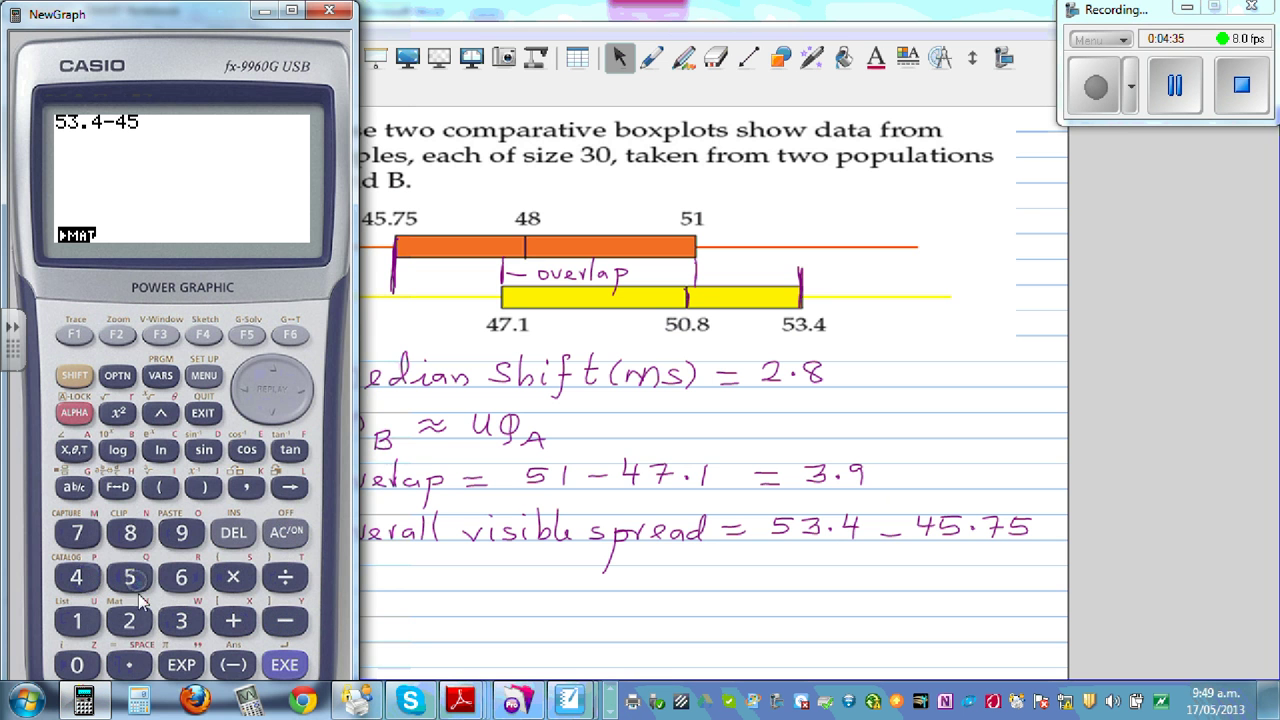
{"action": "left_click", "coordinate": [77, 536]}
{"action": "left_click", "coordinate": [129, 579]}
{"action": "left_click", "coordinate": [280, 665]}
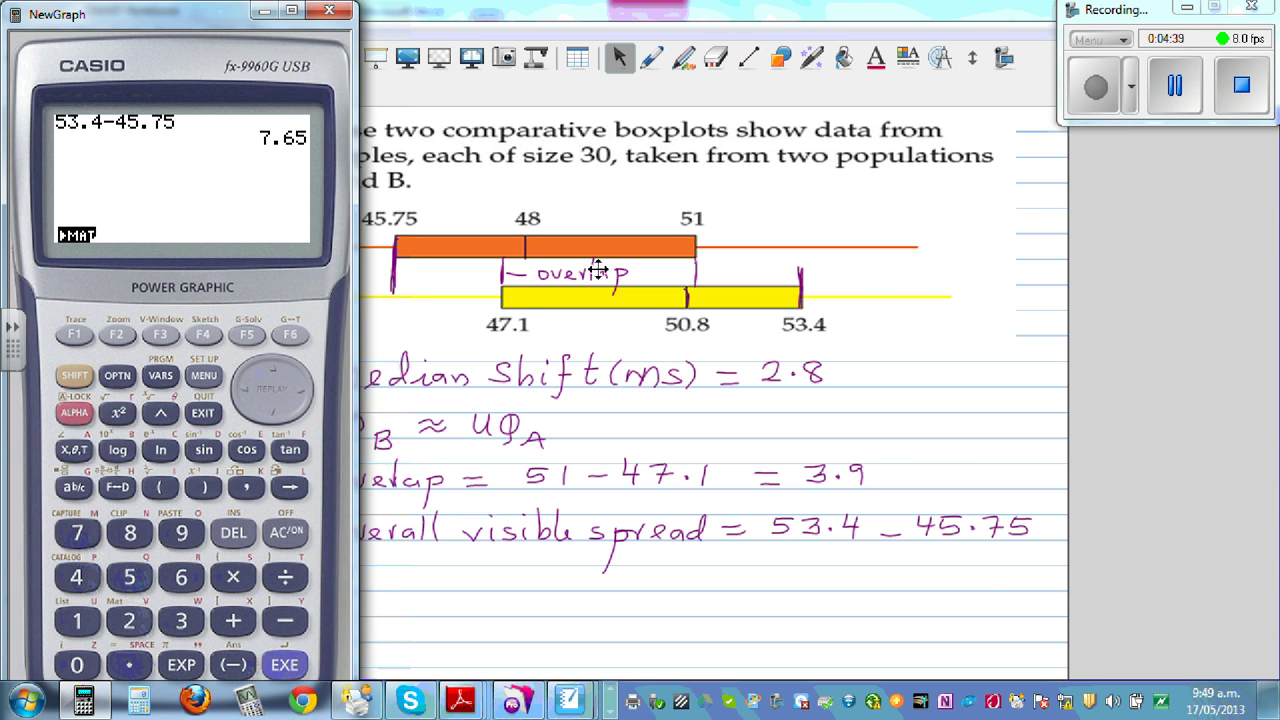
{"action": "left_click", "coordinate": [651, 62]}
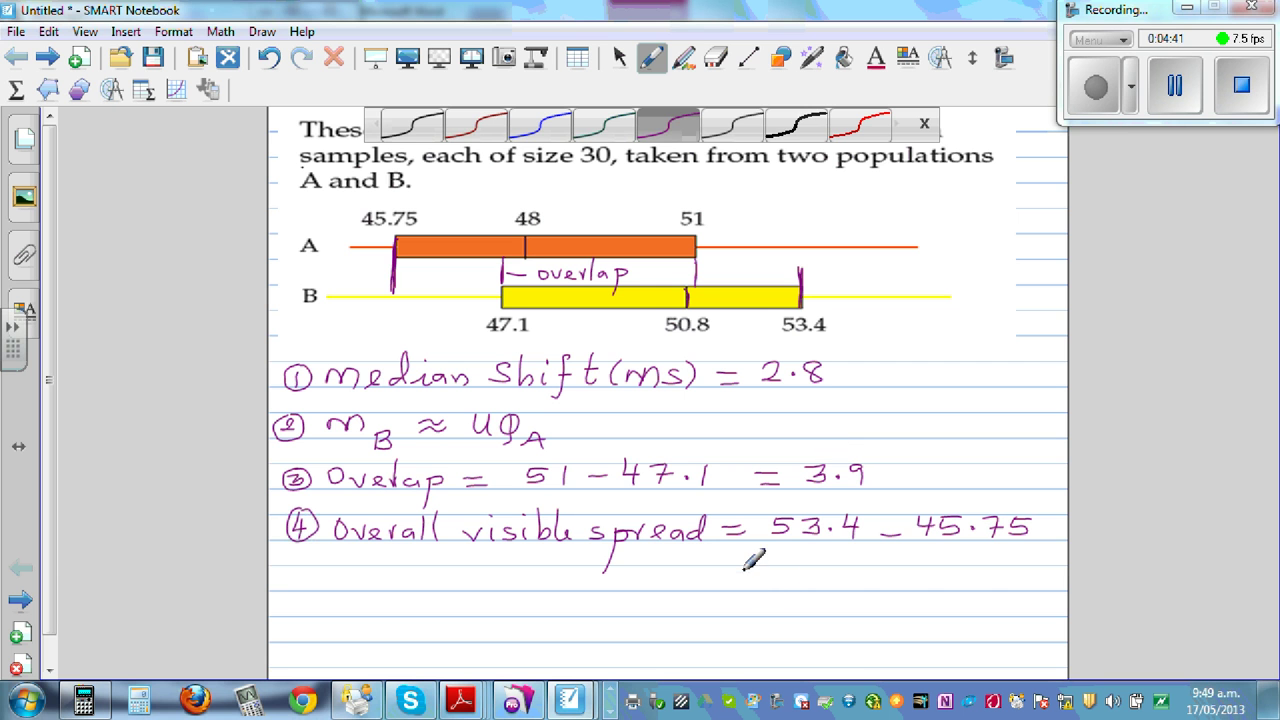
Handwrite '= 7' under line ④ and check the 7.65 result on the calculator.
{"action": "left_click_drag", "start_coordinate": [738, 577], "coordinate": [760, 576]}
{"action": "left_click_drag", "start_coordinate": [740, 585], "coordinate": [786, 590]}
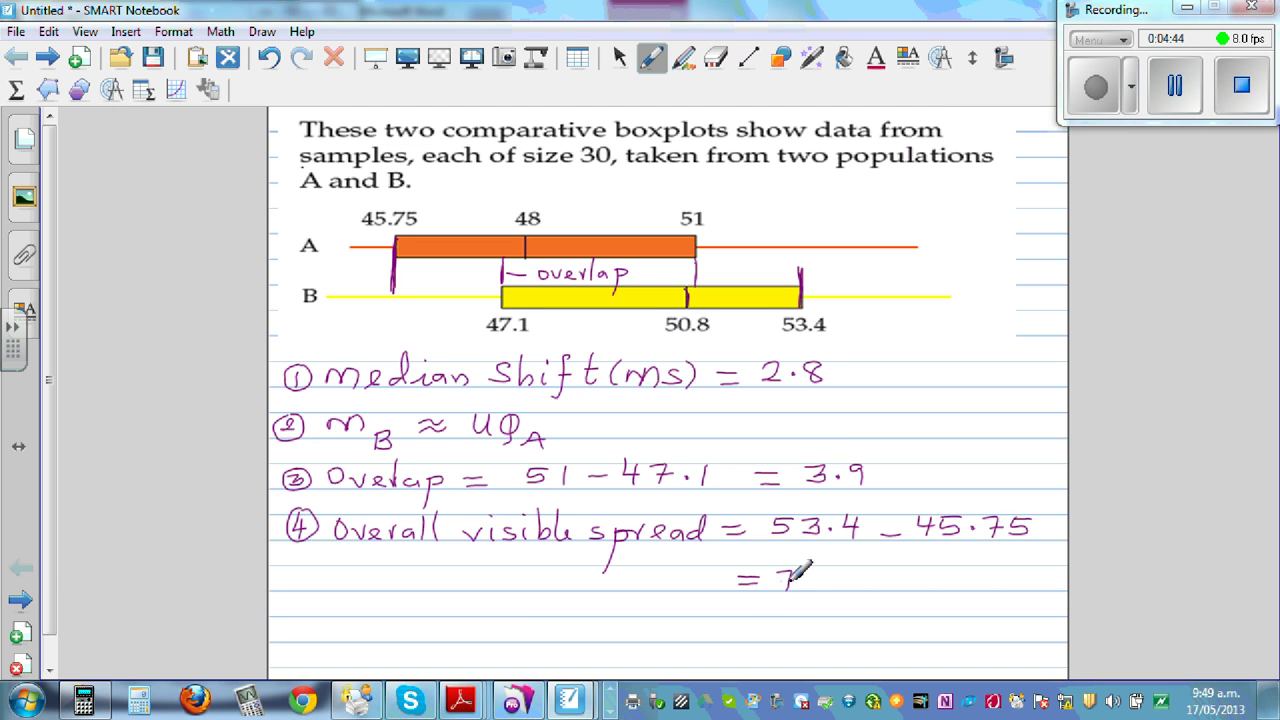
{"action": "left_click", "coordinate": [84, 700]}
{"action": "left_click", "coordinate": [650, 58]}
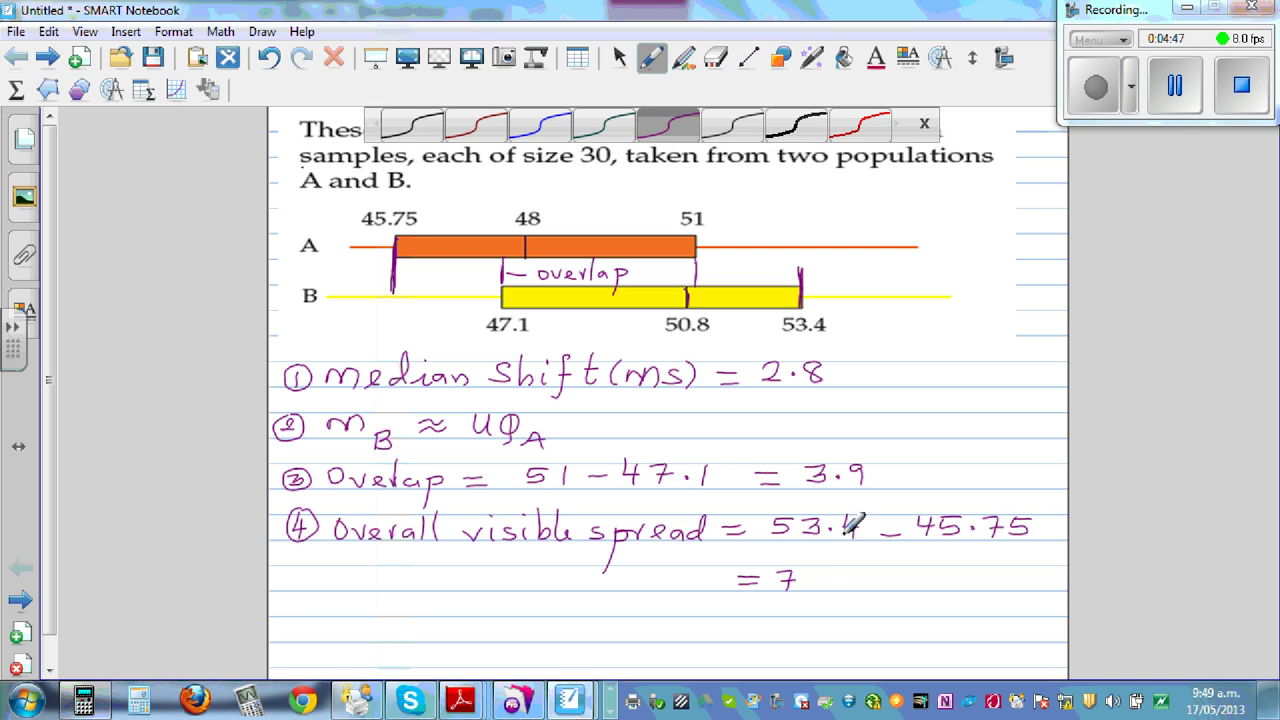